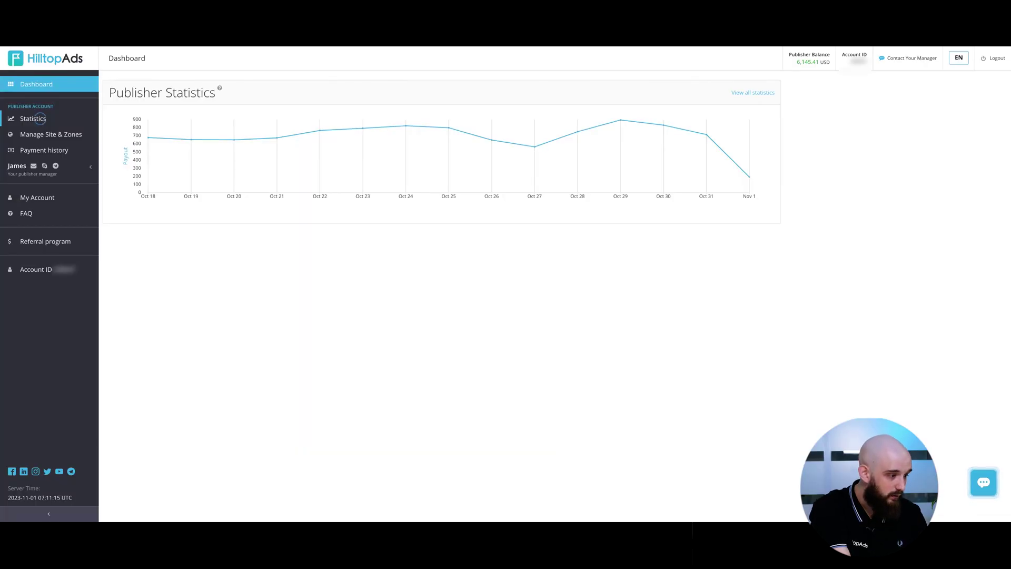
Open the publisher statistics and filter them by the Popunder desktop format and the account's site.
click(39, 118)
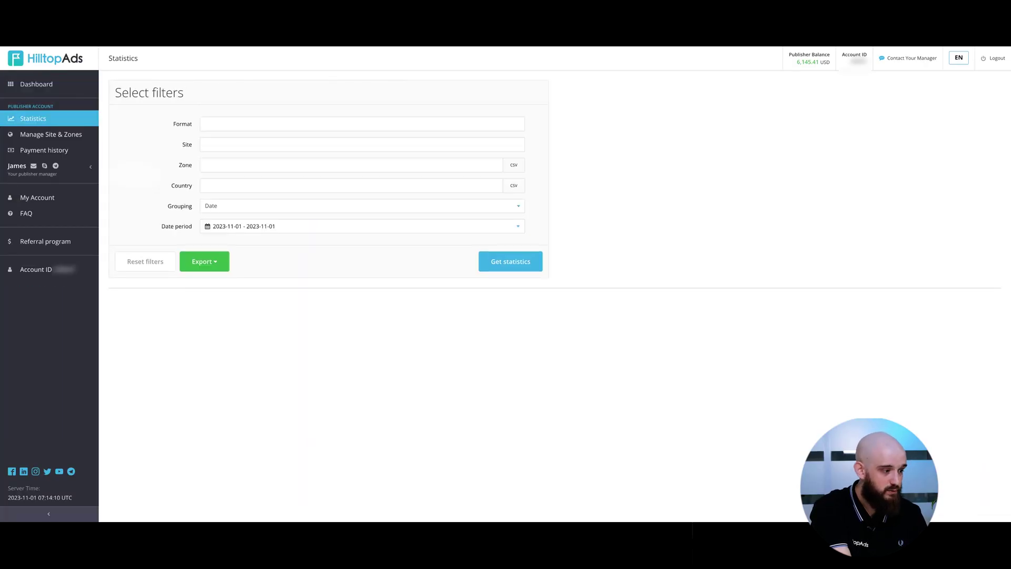
click(204, 136)
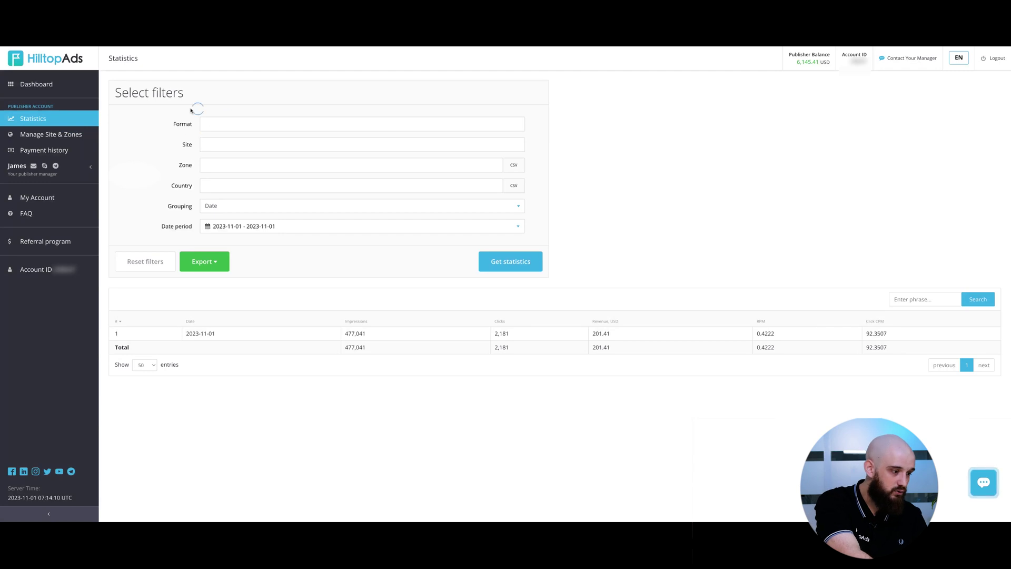
click(209, 126)
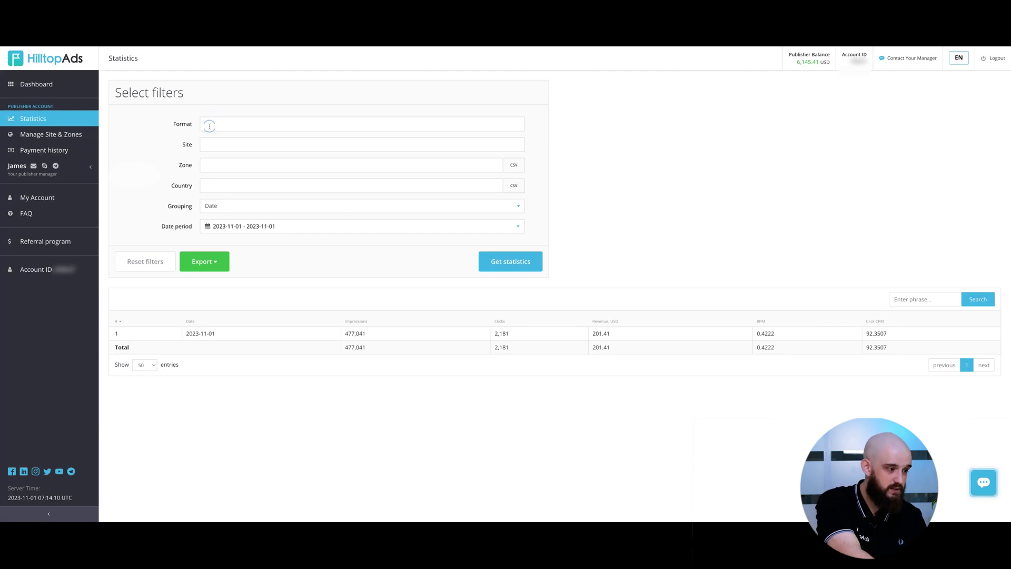
click(212, 125)
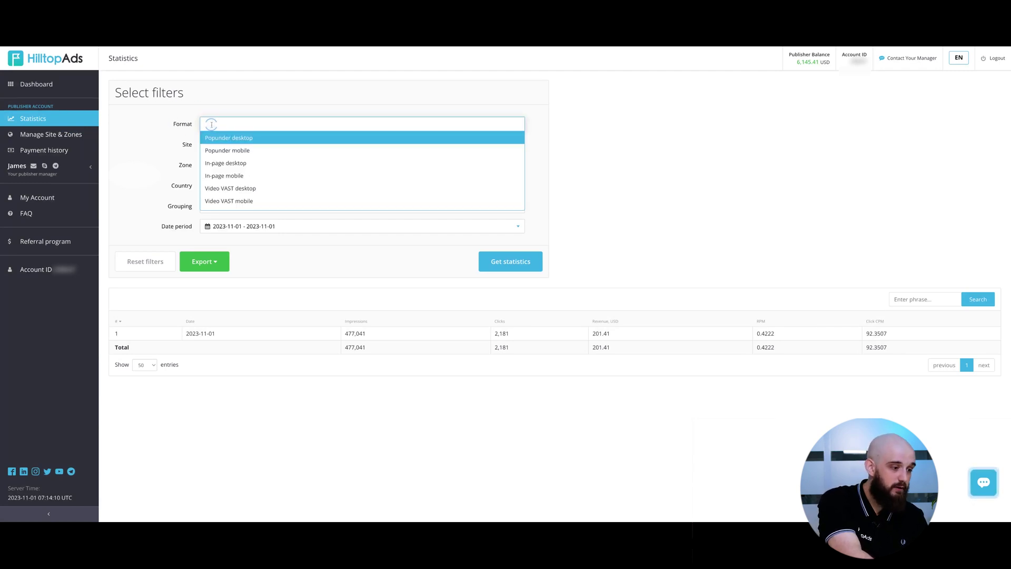
scroll(205, 160, down, 2)
scroll(222, 162, up, 2)
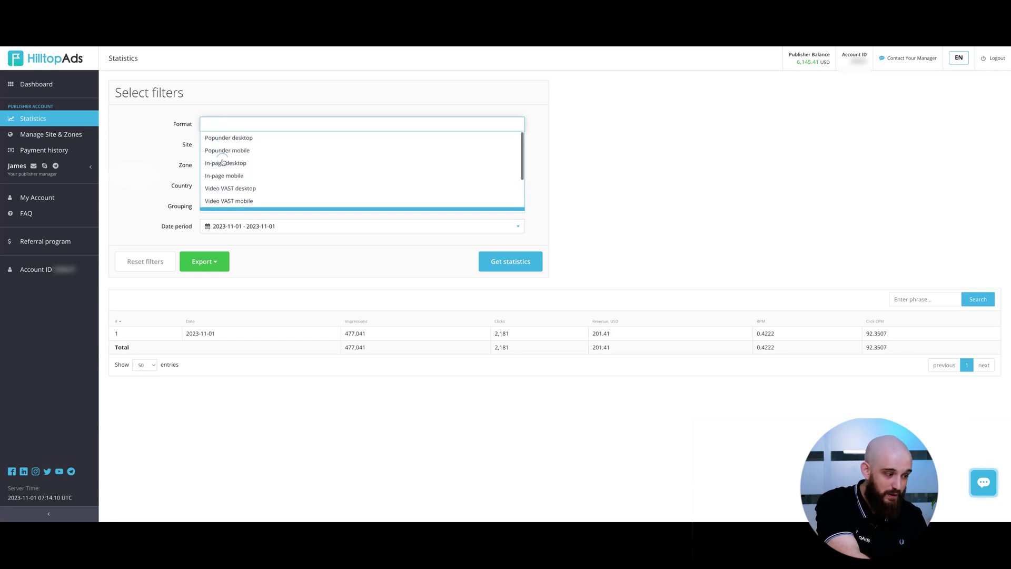
click(229, 139)
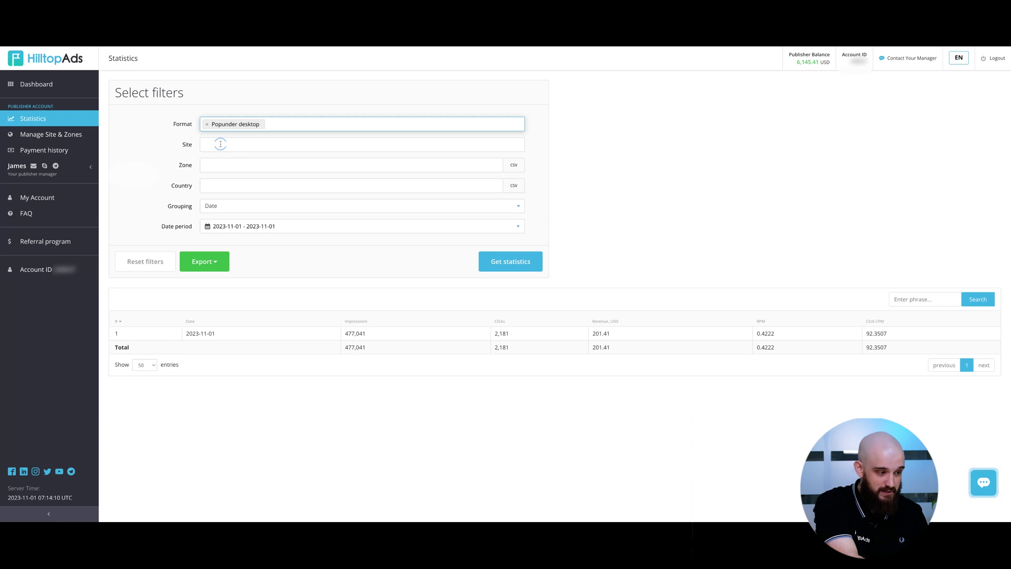
click(220, 144)
click(219, 154)
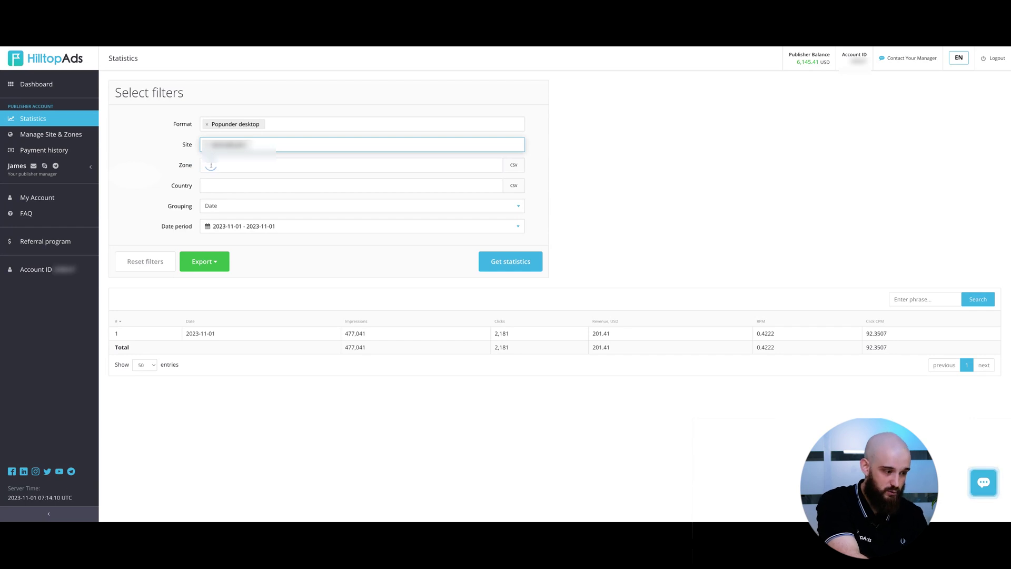
Look up the zone IDs of the site's ad zones in Manage Site & Zones.
click(79, 134)
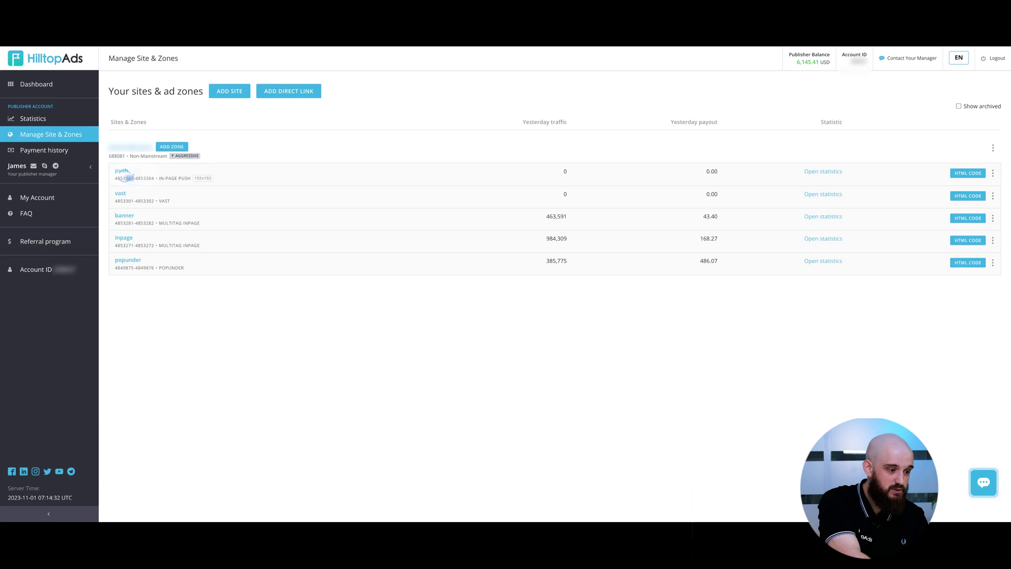
click(117, 178)
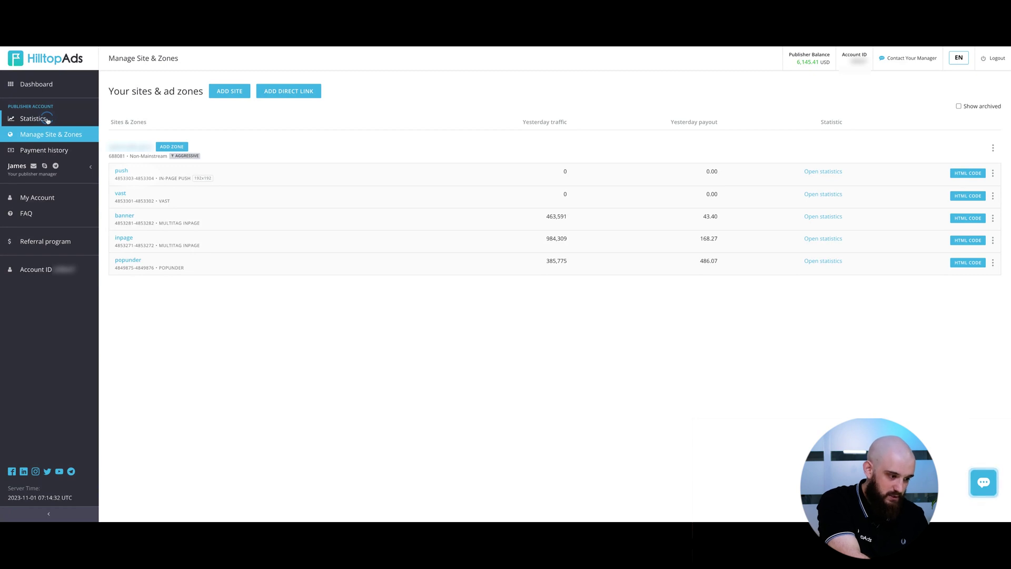
Return to the statistics and set the Format filter to Popunder desktop and the Site filter to the account's site.
click(212, 125)
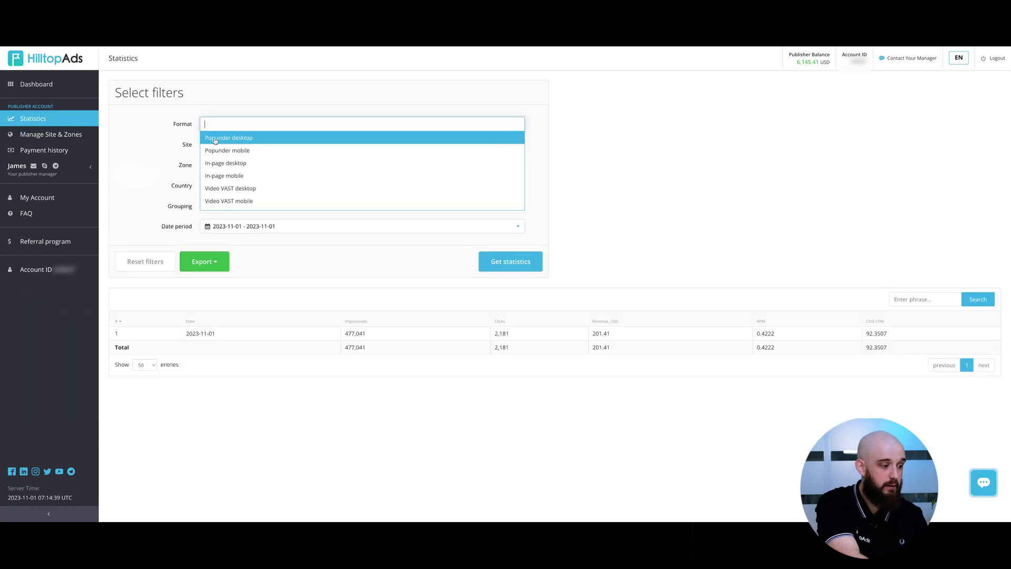
click(214, 138)
click(214, 144)
click(216, 158)
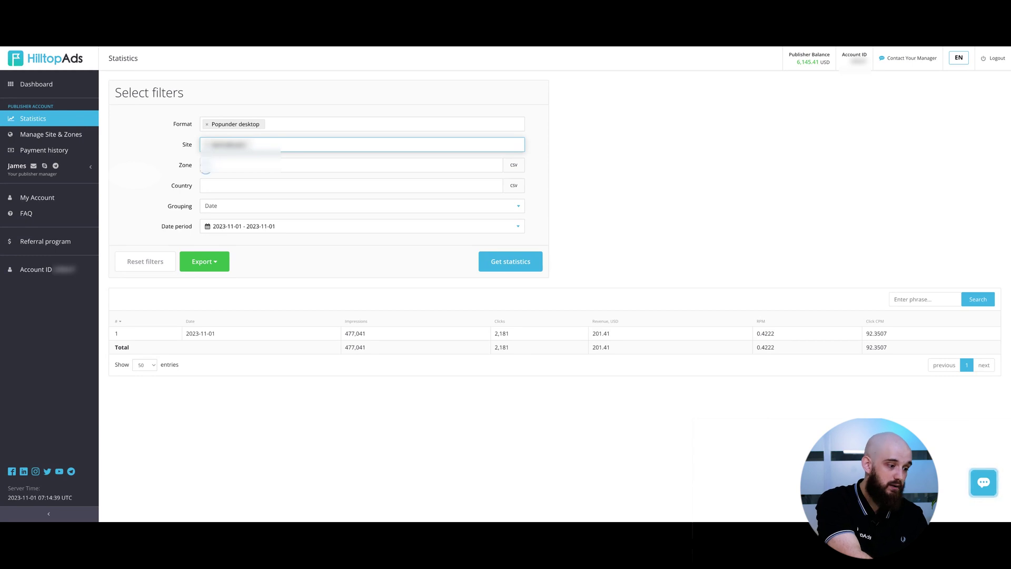
Set the Country filter to All geo.
click(215, 186)
scroll(235, 217, down, 1)
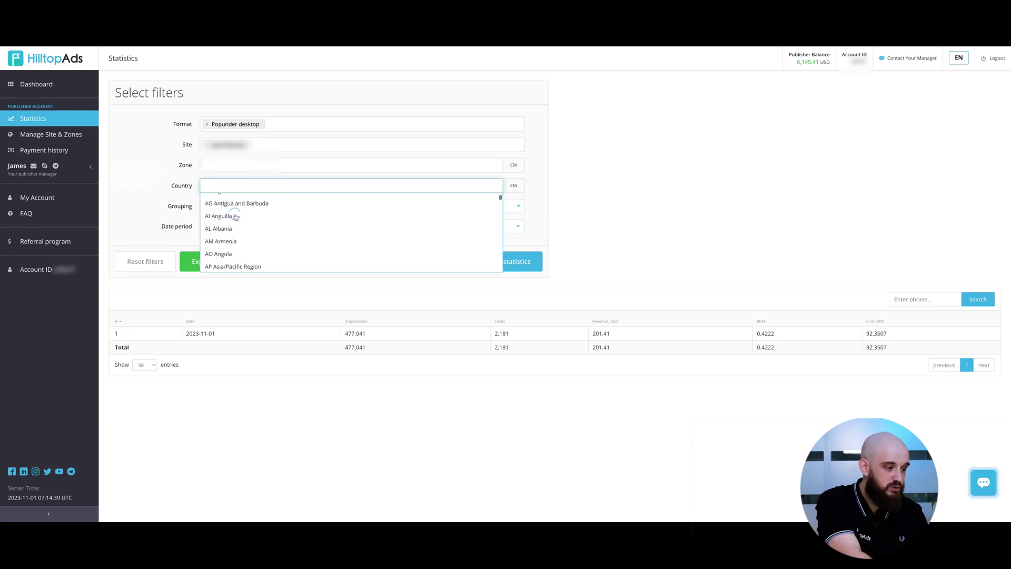
scroll(235, 216, up, 1)
click(228, 200)
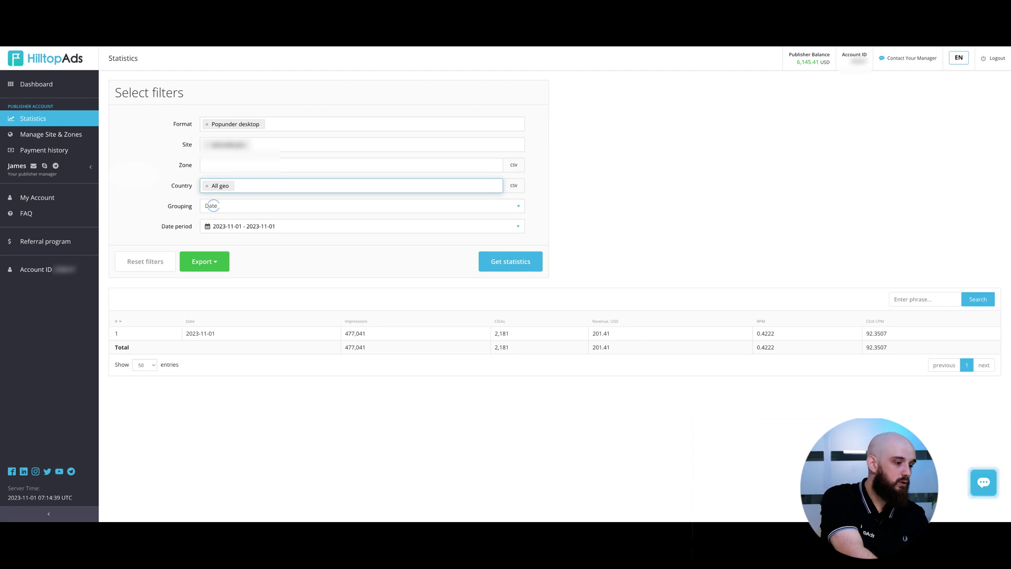
Look through the available grouping options and group the statistics by Geo.
click(213, 206)
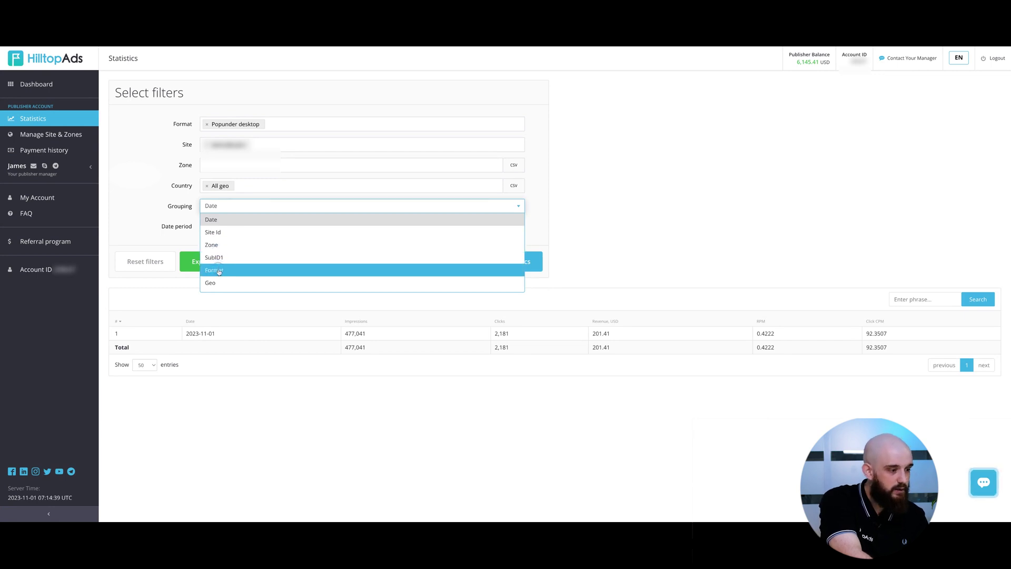
scroll(218, 271, down, 3)
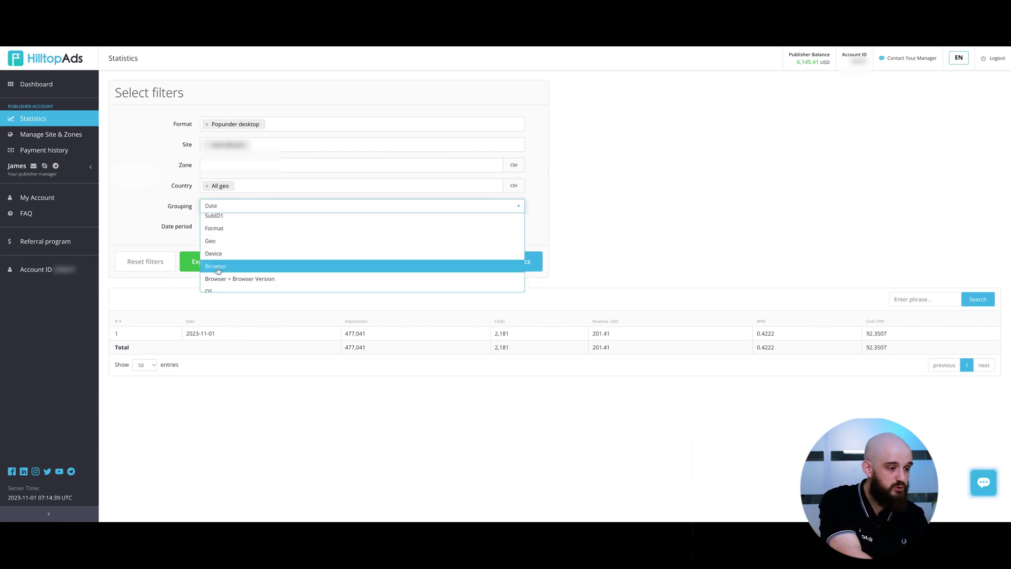
scroll(221, 278, down, 2)
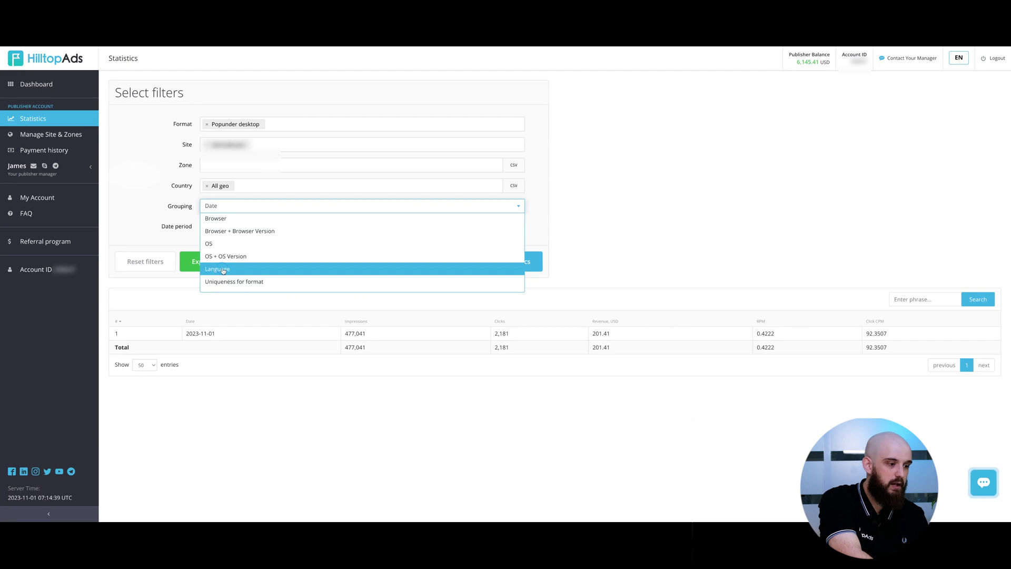
scroll(222, 284, down, 1)
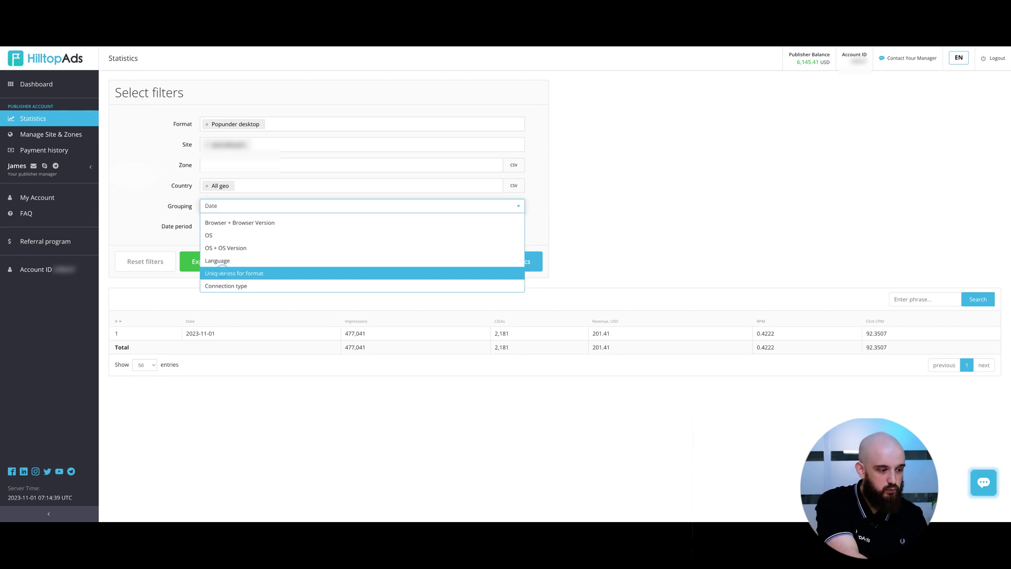
scroll(223, 273, up, 5)
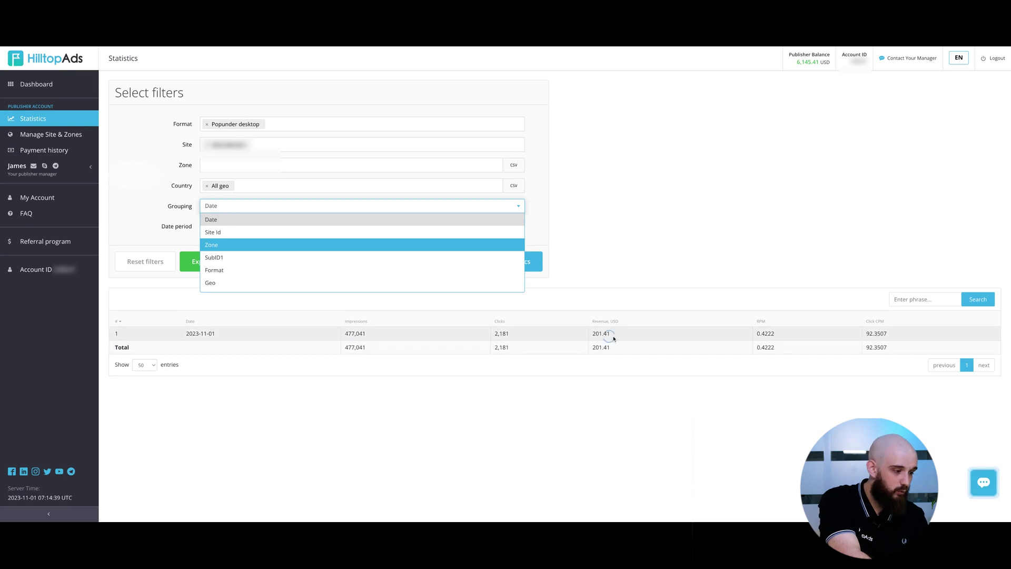
click(237, 283)
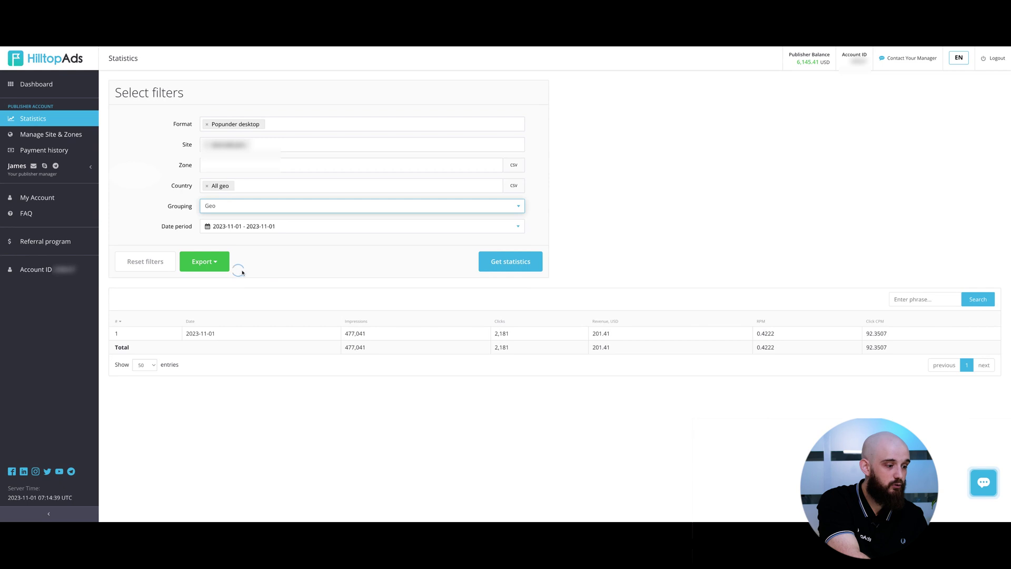
Set the date period from 2023-08-01 to 2023-10-31 and generate the statistics.
click(232, 228)
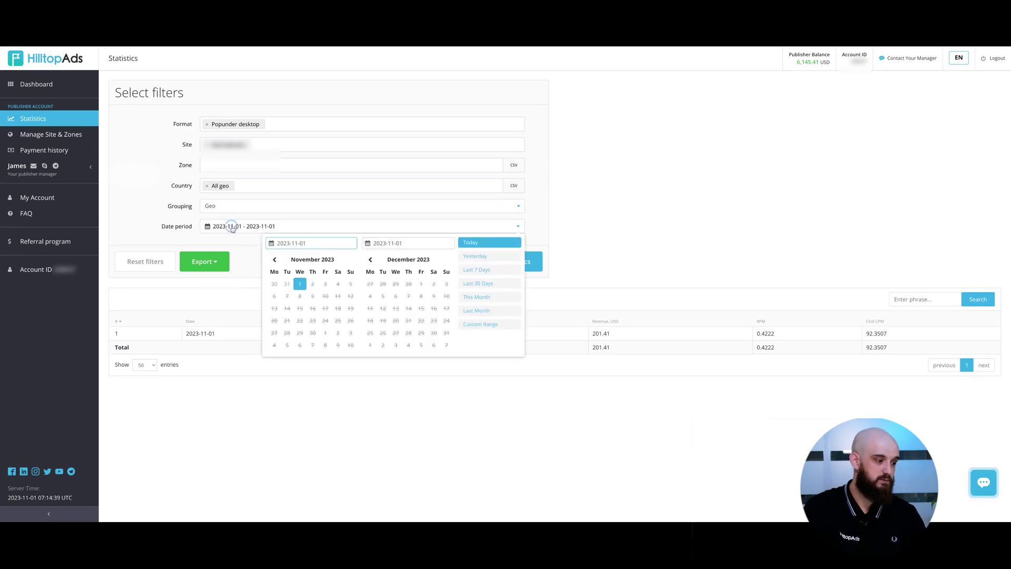
click(275, 260)
click(275, 260)
click(275, 260)
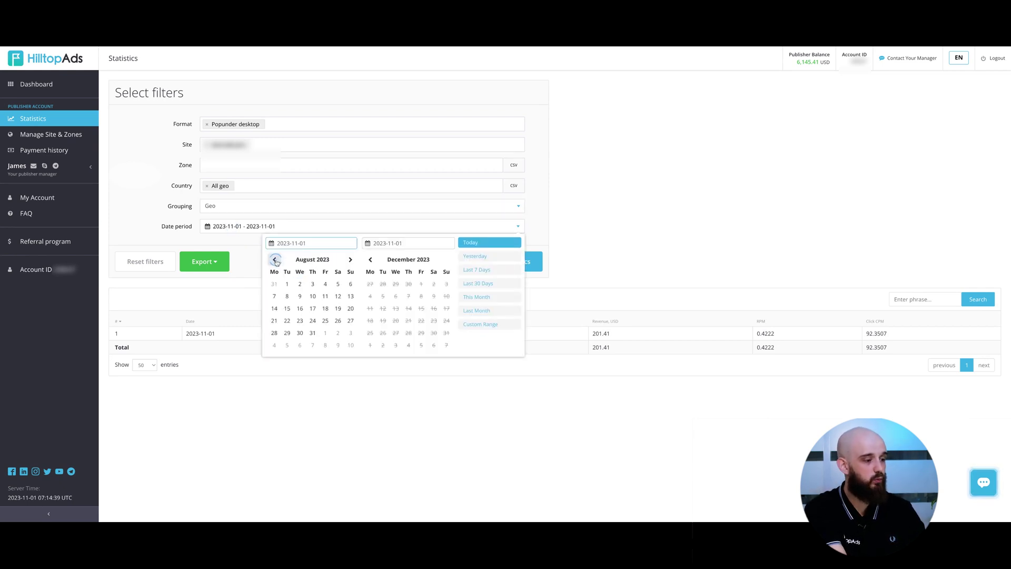
click(287, 284)
click(370, 259)
click(370, 259)
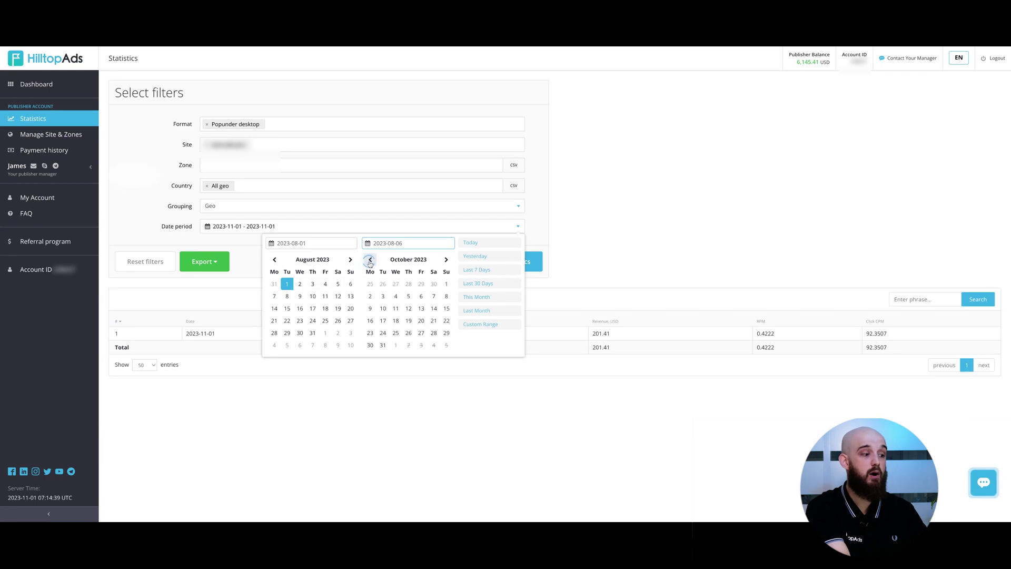
click(384, 345)
click(502, 260)
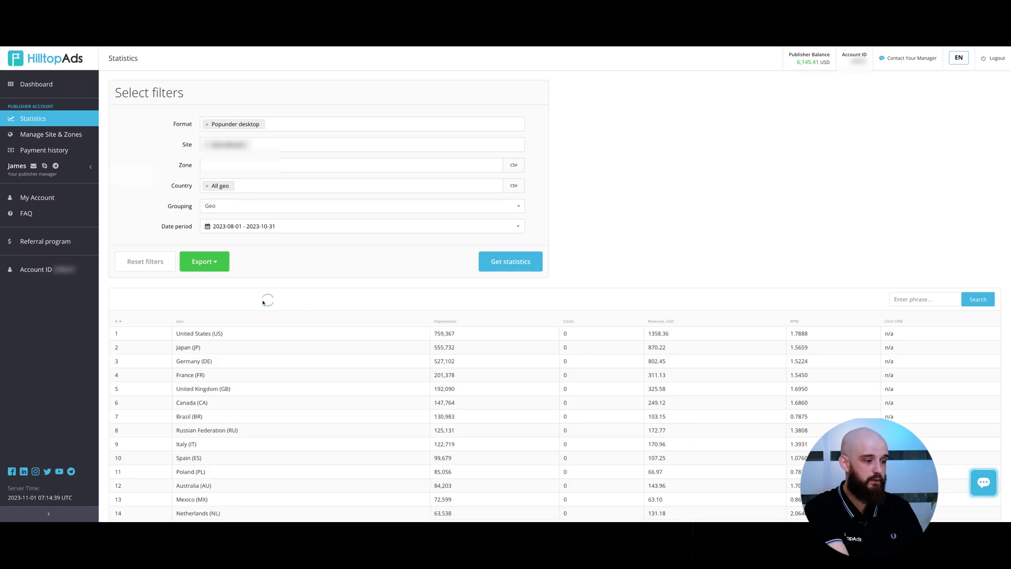
Look through the per-country statistics and open the export format choices.
scroll(305, 334, down, 15)
scroll(306, 332, up, 15)
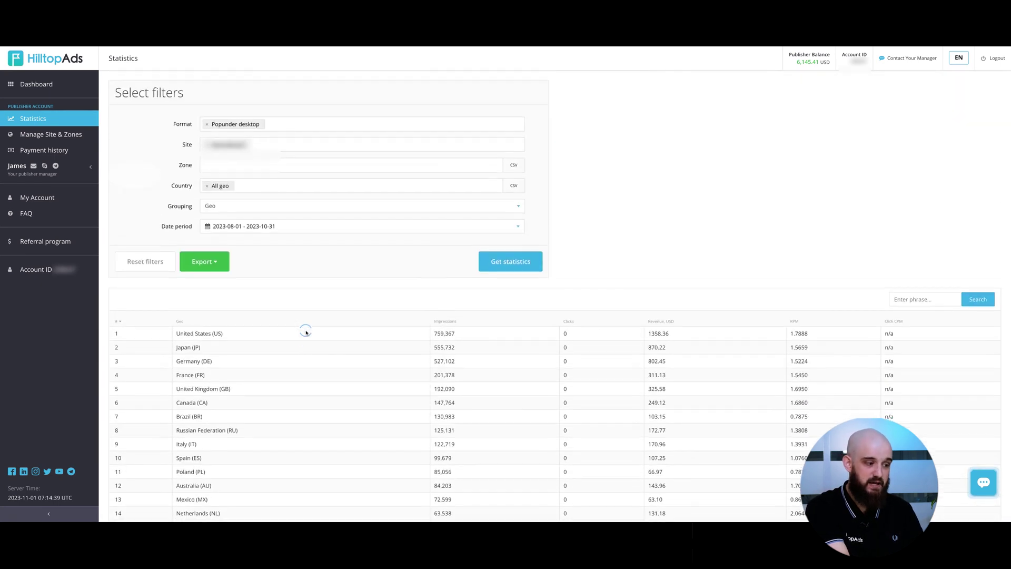
click(230, 267)
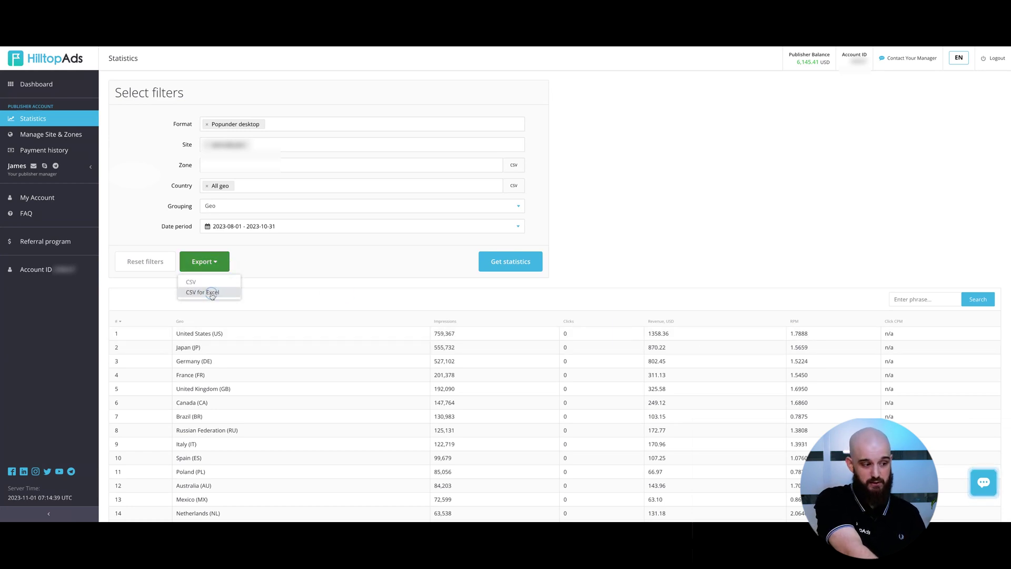